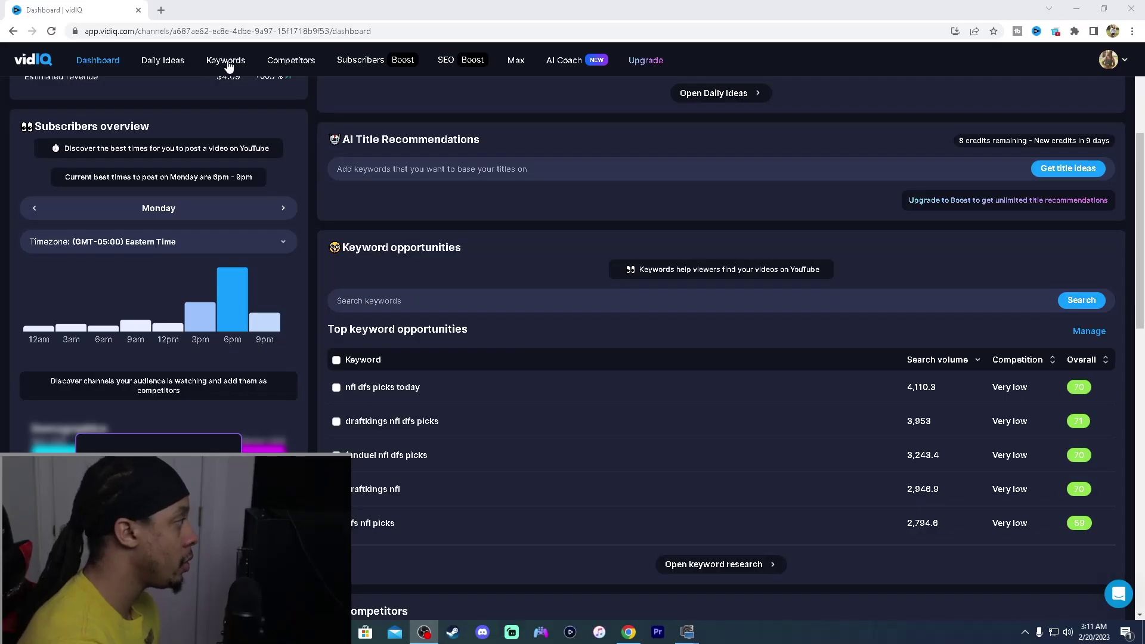
Step: Open vidIQ's Keywords page from the dashboard's top navigation
{"action": "left_click", "coordinate": [226, 60]}
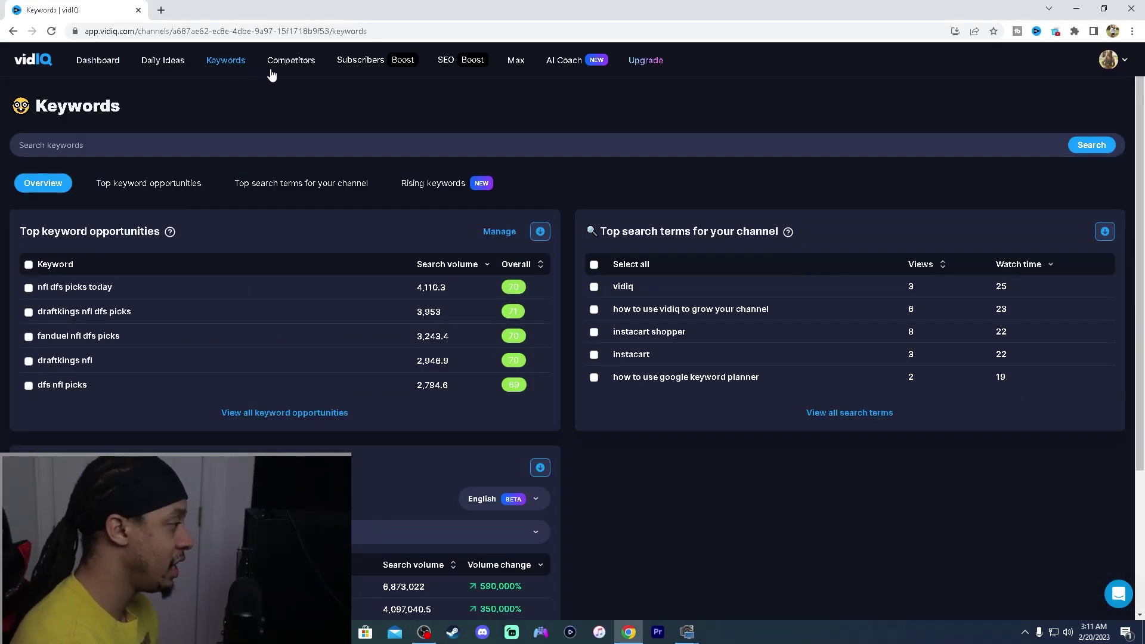
Step: Enter 'keyword research' in the keyword search box, using the autocomplete suggestion
{"action": "left_click", "coordinate": [108, 143]}
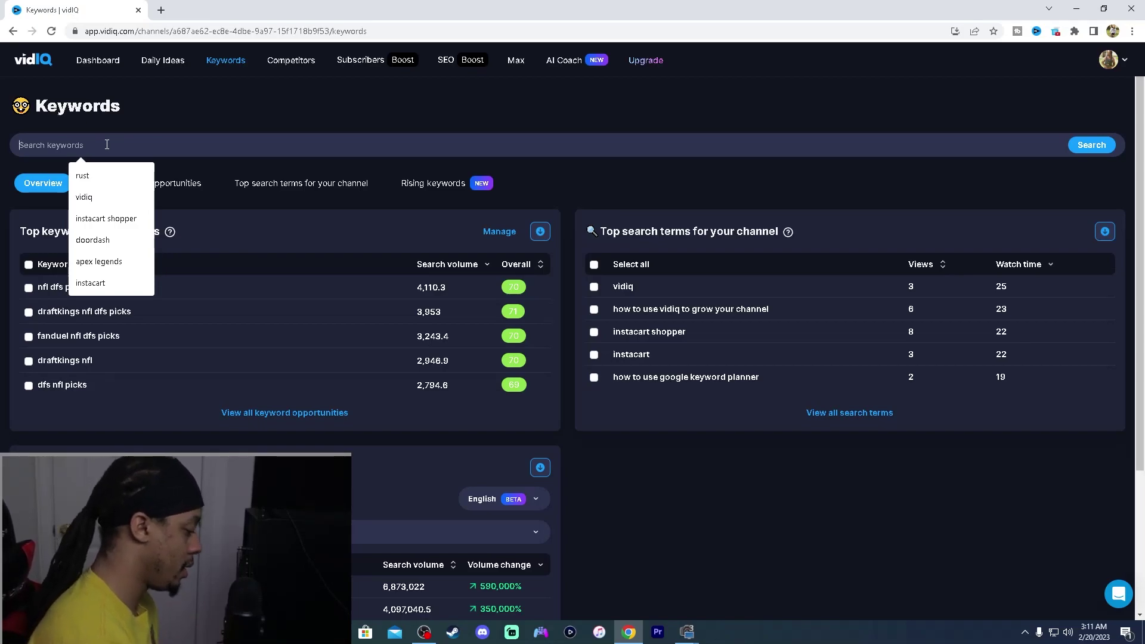
{"action": "type", "text": "key"}
{"action": "type", "text": "word re"}
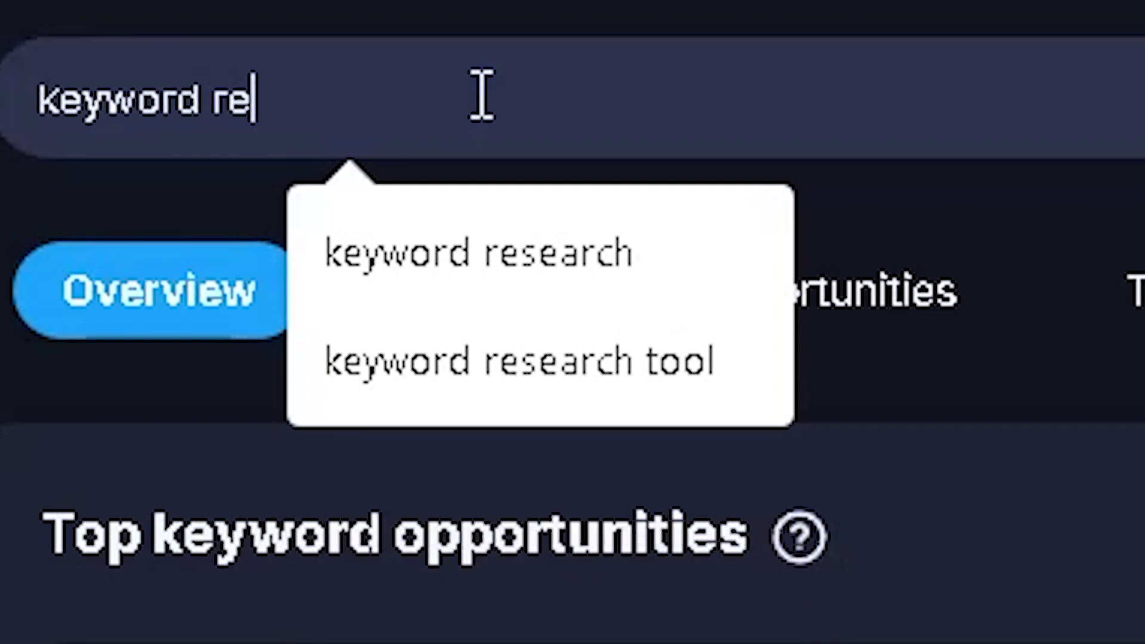
{"action": "type", "text": "search"}
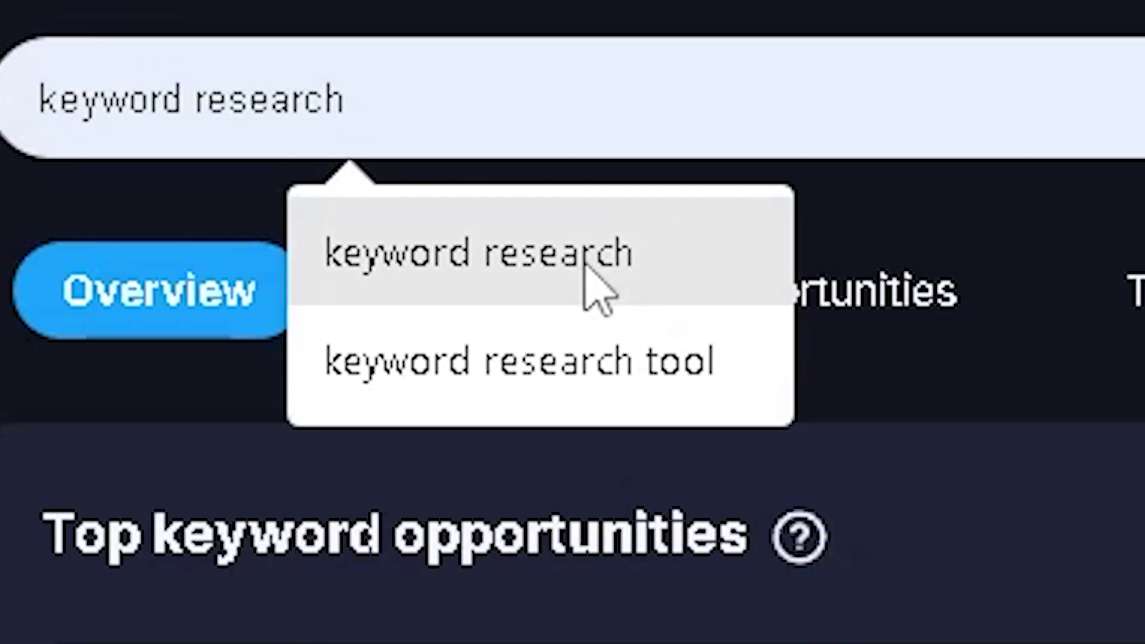
{"action": "left_click", "coordinate": [595, 269]}
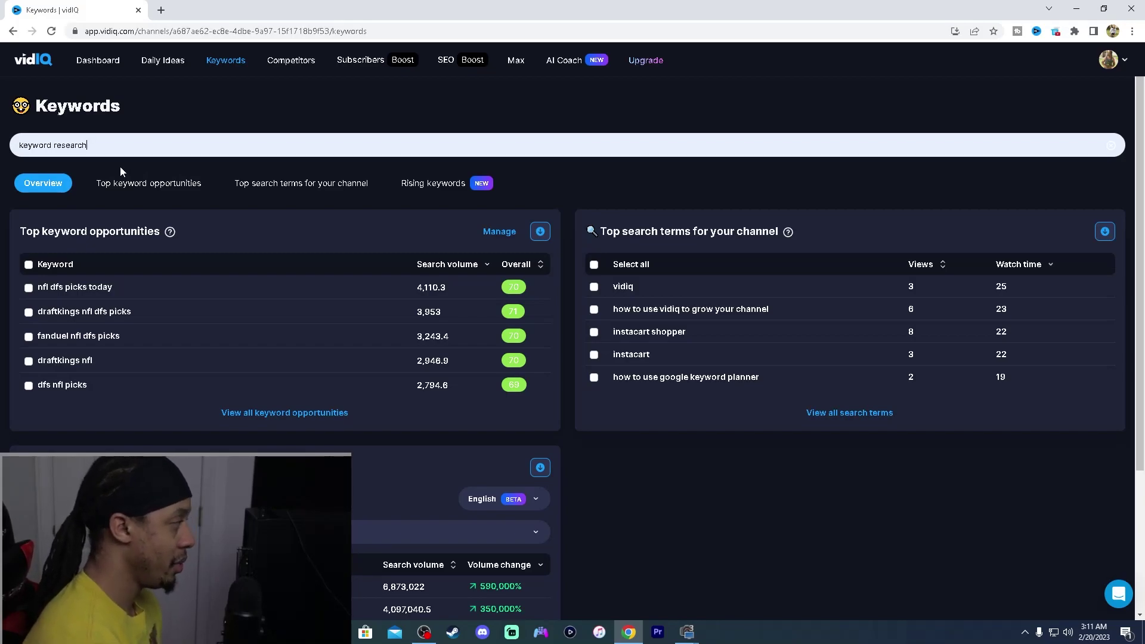
Step: Run the 'keyword research' search to load its score, volume and competition results
{"action": "key", "text": "Return"}
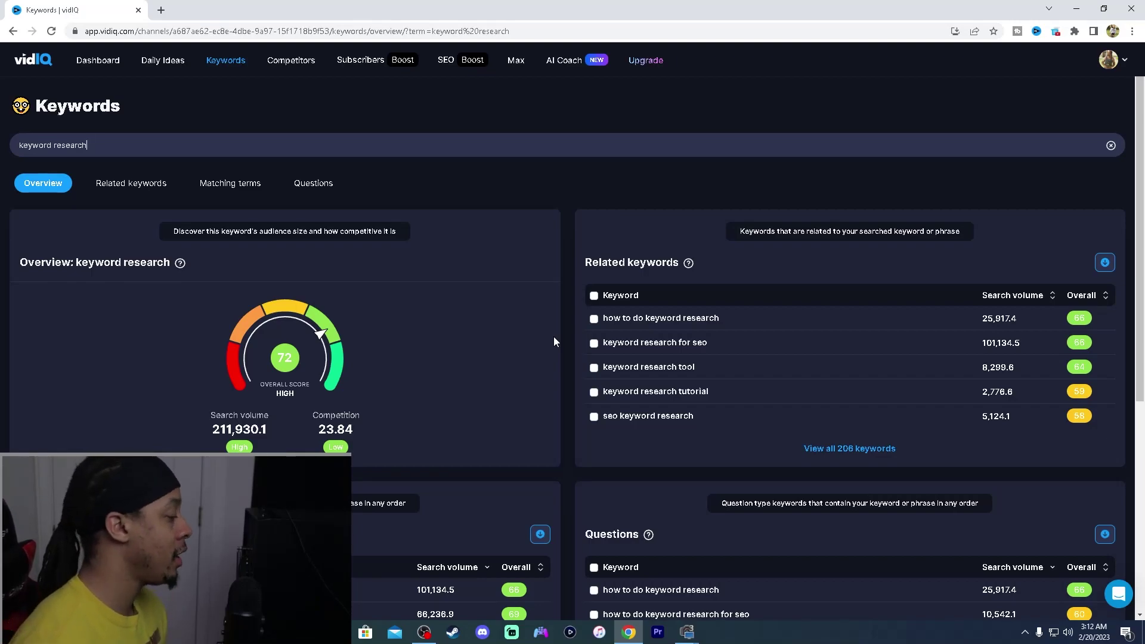
{"action": "scroll", "coordinate": [589, 359], "scroll_direction": "down", "scroll_amount": 2}
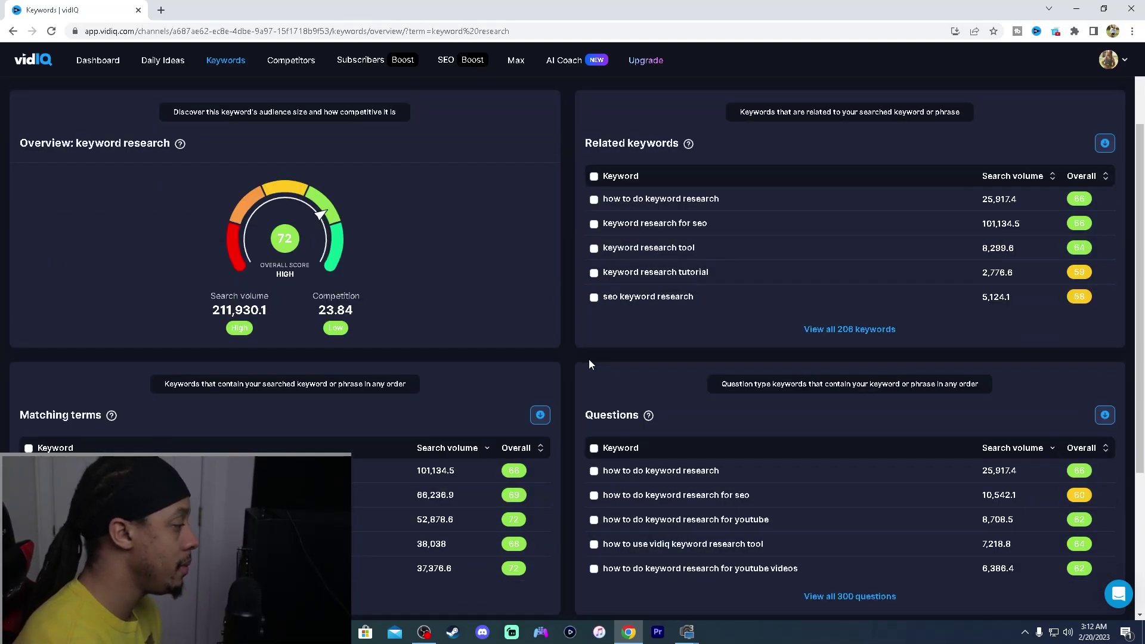
{"action": "scroll", "coordinate": [331, 416], "scroll_direction": "up", "scroll_amount": 2}
{"action": "scroll", "coordinate": [331, 416], "scroll_direction": "up", "scroll_amount": 2}
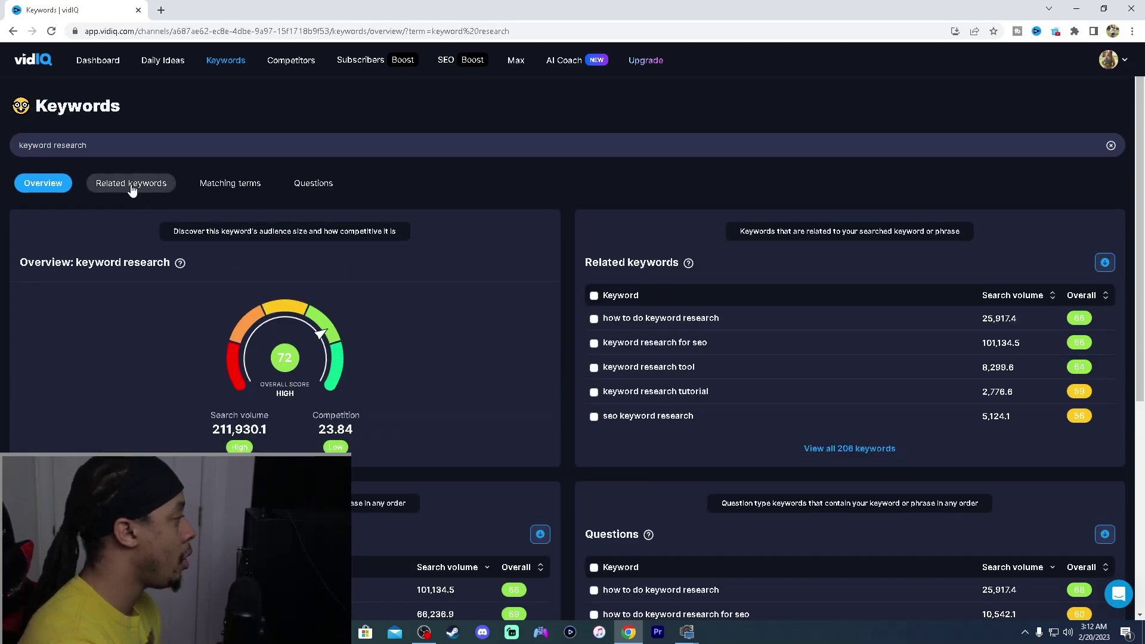
Step: Show the Related keywords tab sorted by search volume, highest first
{"action": "left_click", "coordinate": [131, 183]}
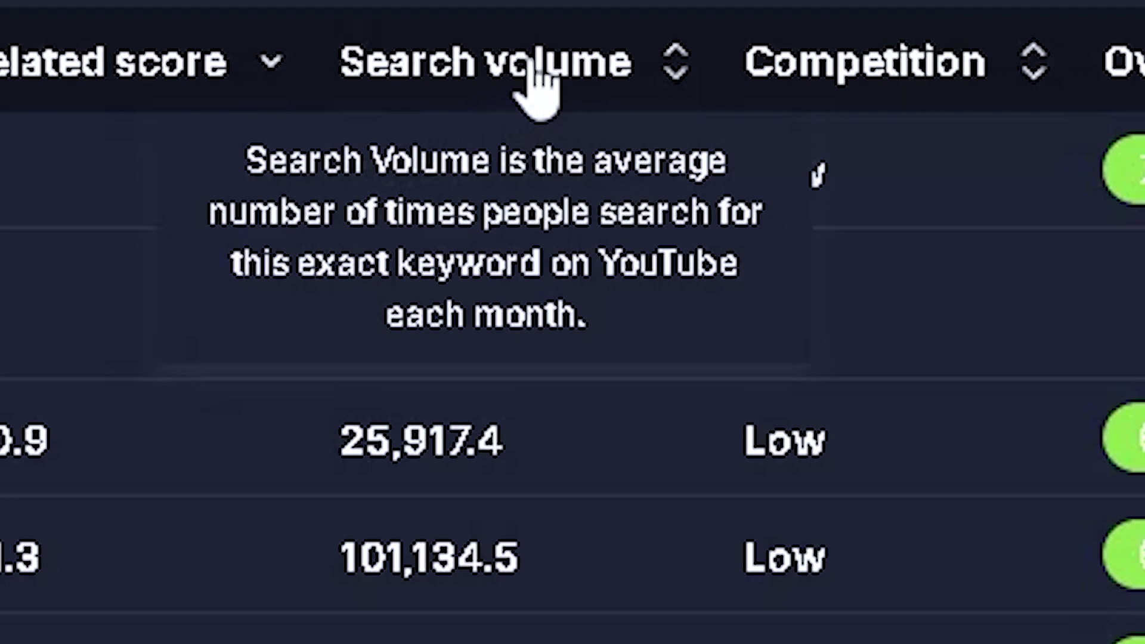
{"action": "left_click", "coordinate": [550, 76]}
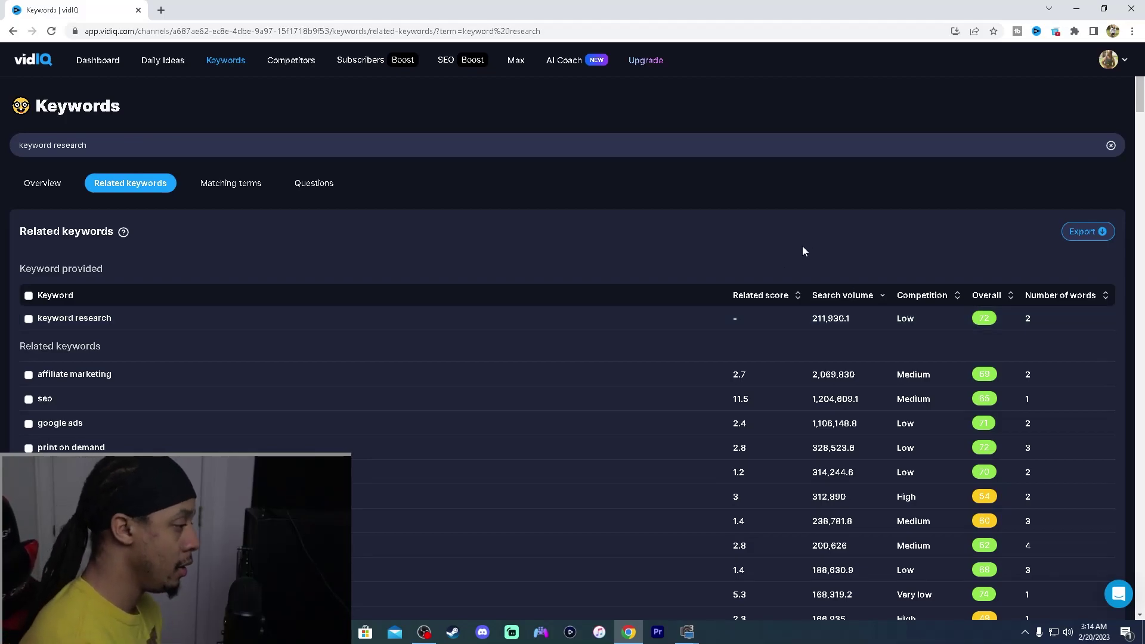
{"action": "mouse_move", "coordinate": [921, 296]}
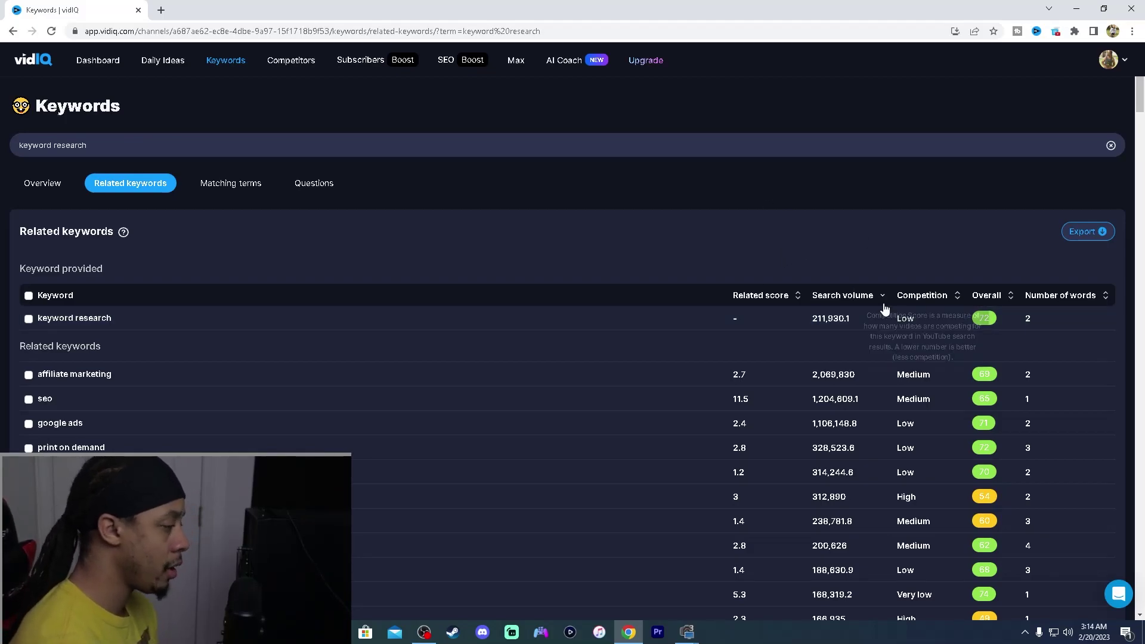
{"action": "scroll", "coordinate": [903, 304], "scroll_direction": "down", "scroll_amount": 1}
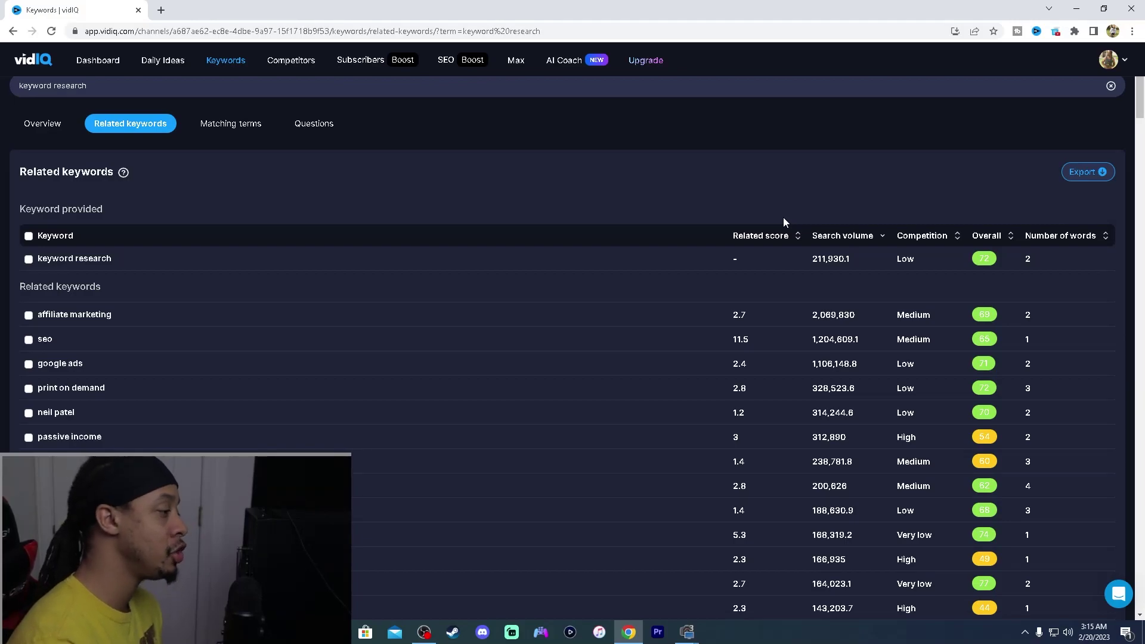
Step: Sort the related keywords by competition, highest first
{"action": "left_click", "coordinate": [925, 238]}
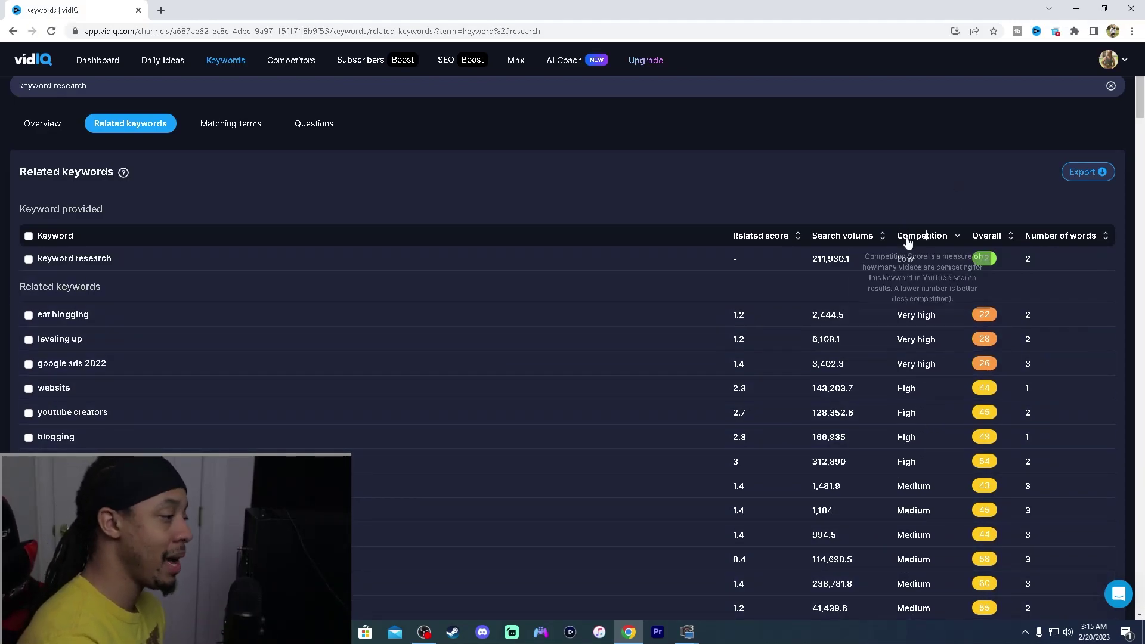
Step: Sort related keywords lowest competition first and tick 'etsy keyword research' for copying
{"action": "left_click", "coordinate": [922, 235]}
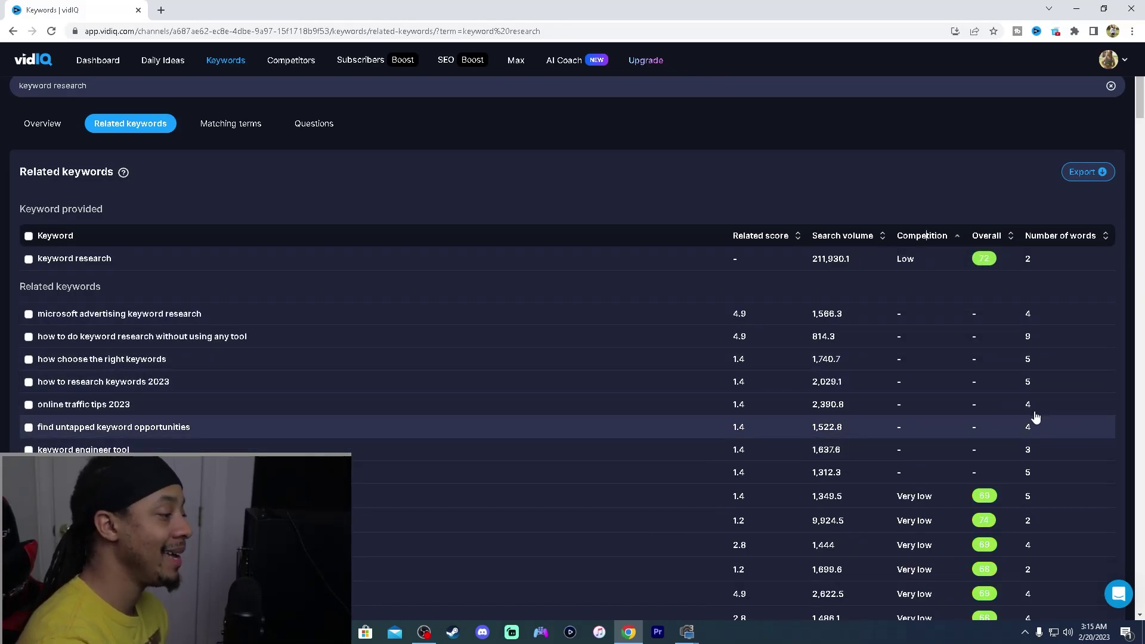
{"action": "scroll", "coordinate": [1055, 402], "scroll_direction": "down", "scroll_amount": 2}
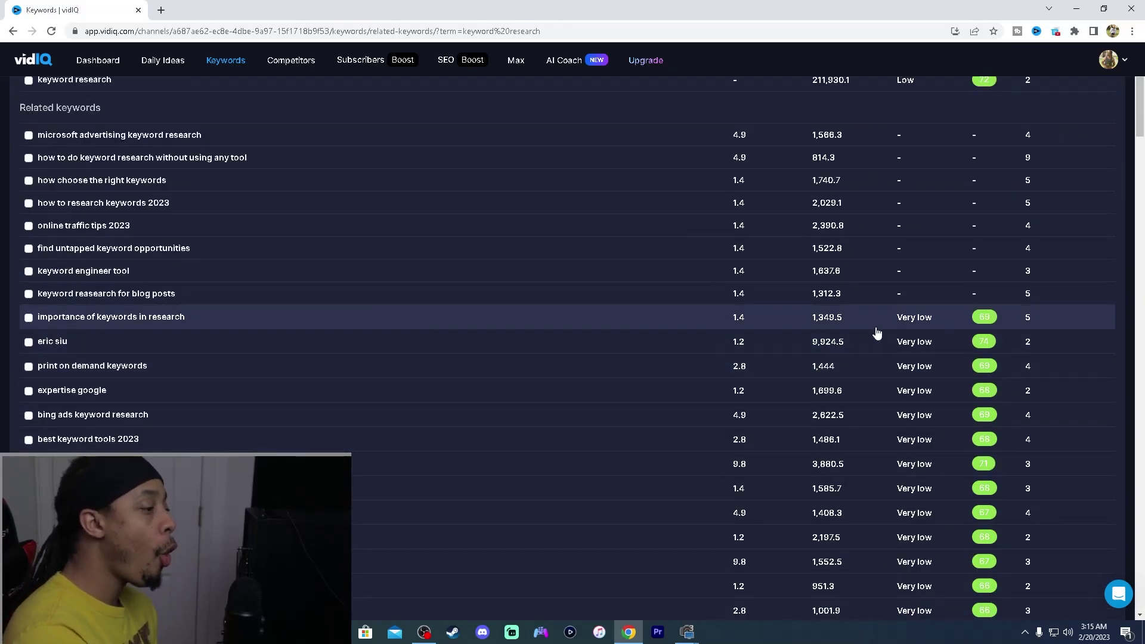
{"action": "scroll", "coordinate": [894, 331], "scroll_direction": "down", "scroll_amount": 1}
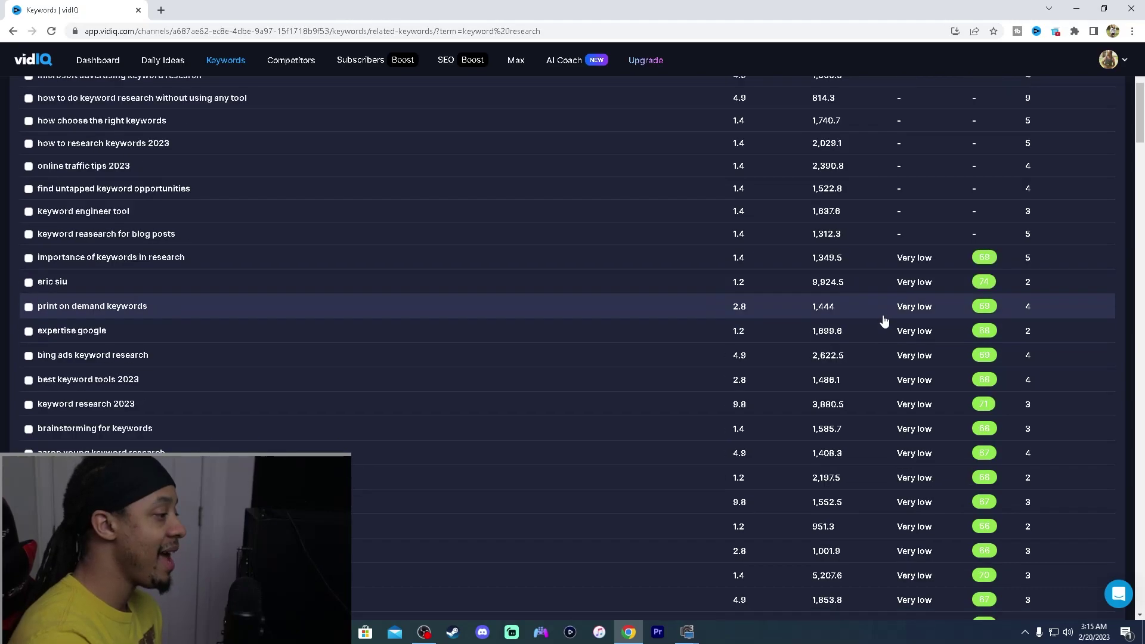
{"action": "scroll", "coordinate": [904, 269], "scroll_direction": "down", "scroll_amount": 1}
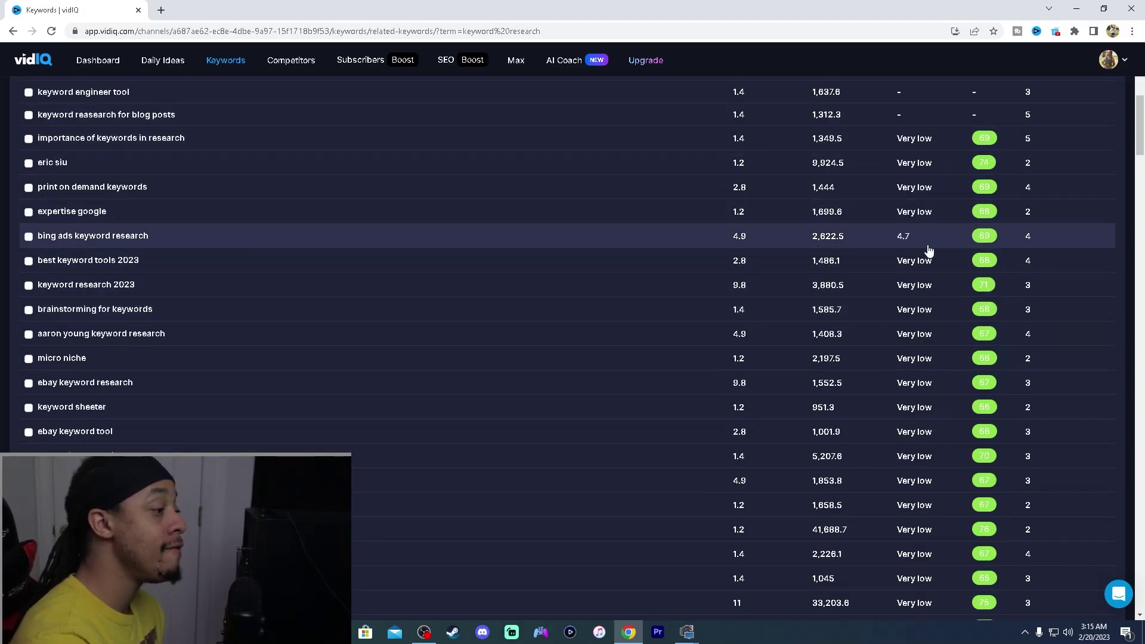
{"action": "scroll", "coordinate": [924, 259], "scroll_direction": "down", "scroll_amount": 1}
{"action": "scroll", "coordinate": [924, 277], "scroll_direction": "down", "scroll_amount": 1}
{"action": "scroll", "coordinate": [924, 281], "scroll_direction": "down", "scroll_amount": 2}
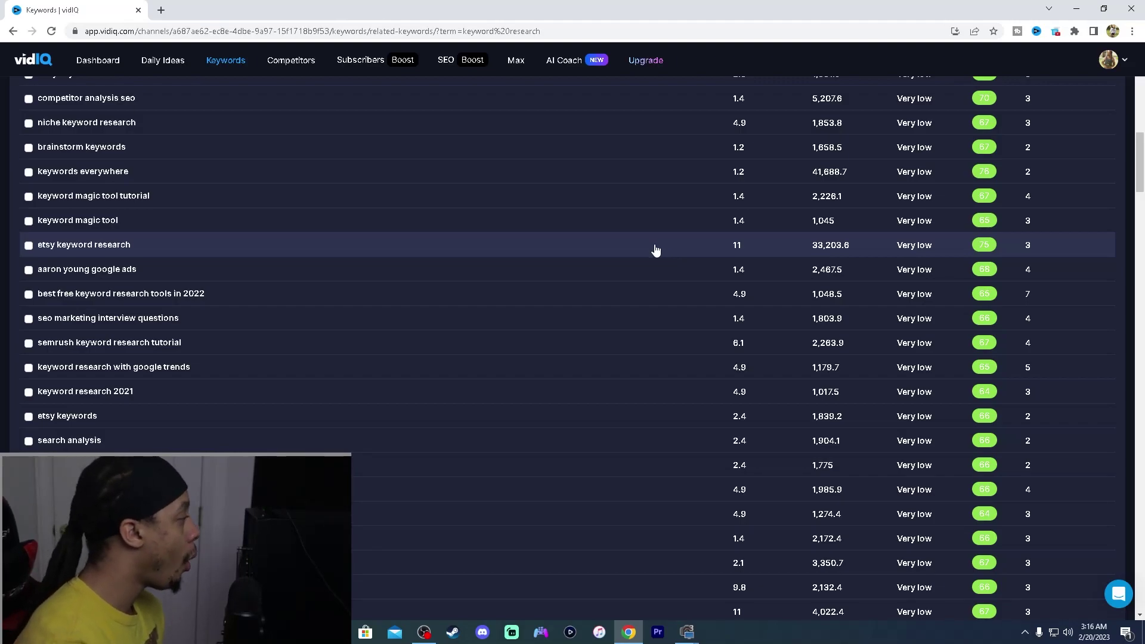
{"action": "scroll", "coordinate": [656, 251], "scroll_direction": "down", "scroll_amount": 1}
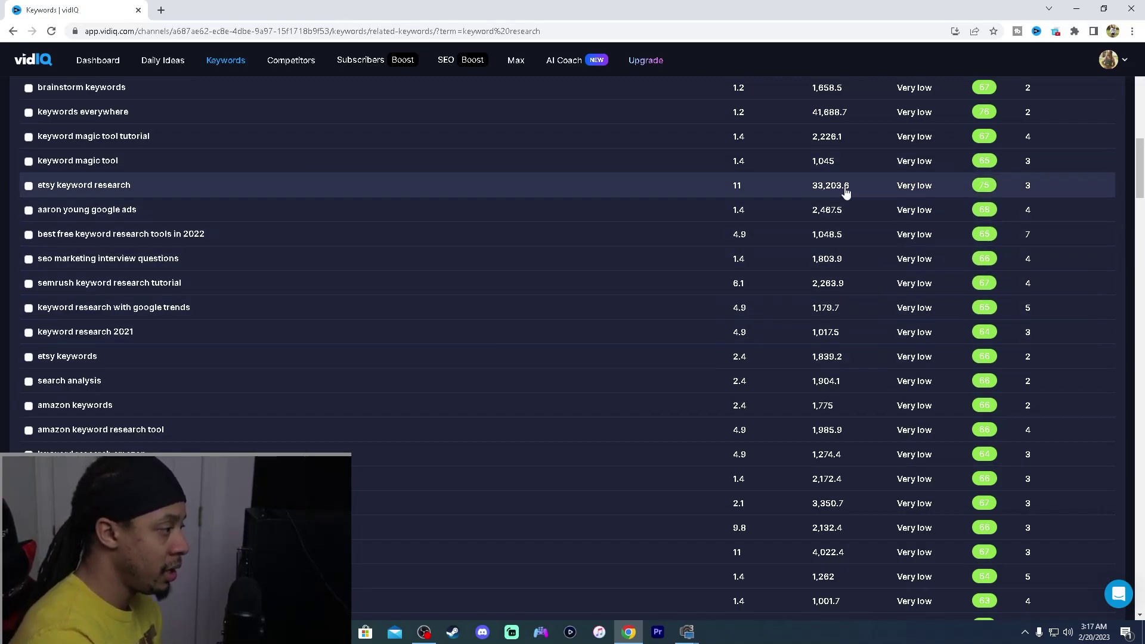
{"action": "left_click", "coordinate": [30, 185]}
{"action": "scroll", "coordinate": [769, 269], "scroll_direction": "down", "scroll_amount": 3}
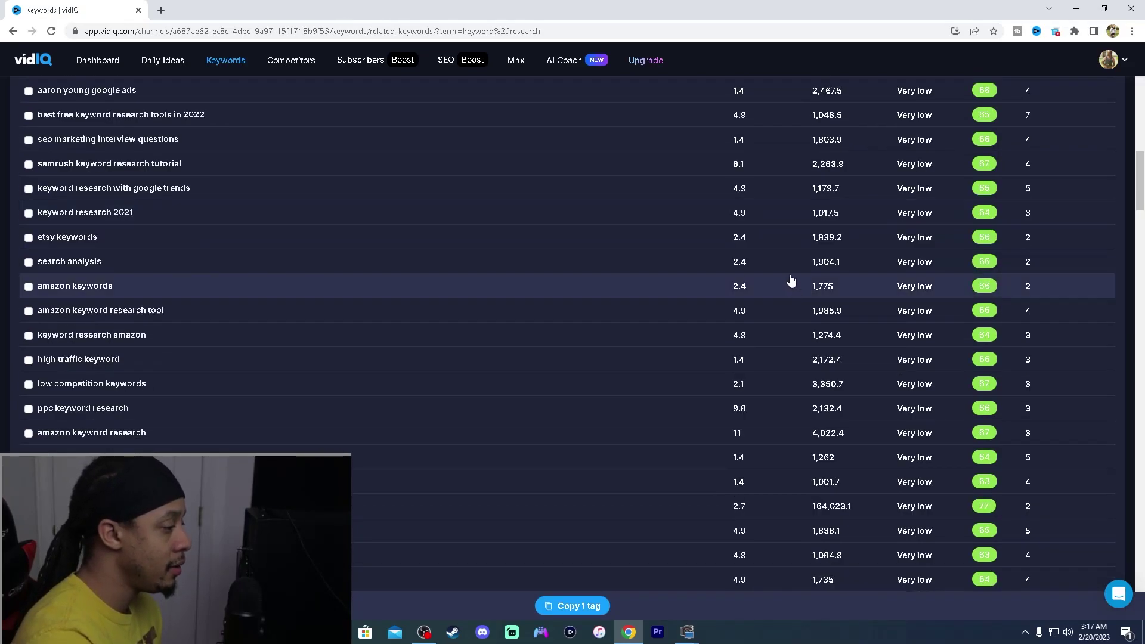
{"action": "scroll", "coordinate": [791, 282], "scroll_direction": "down", "scroll_amount": 2}
{"action": "scroll", "coordinate": [806, 295], "scroll_direction": "down", "scroll_amount": 2}
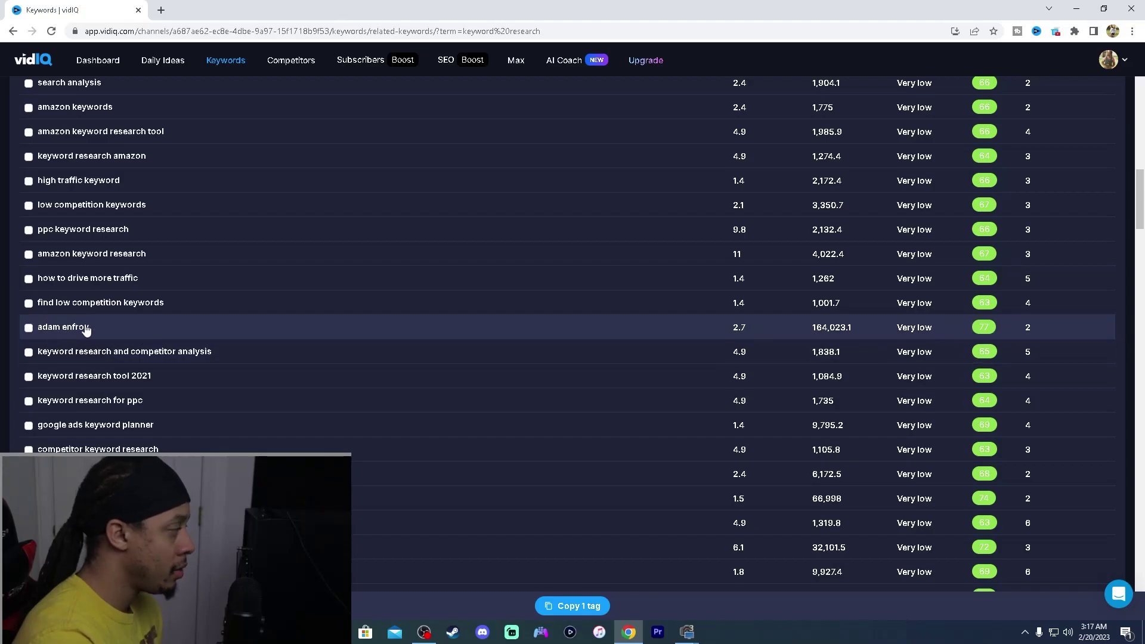
{"action": "scroll", "coordinate": [54, 331], "scroll_direction": "down", "scroll_amount": 1}
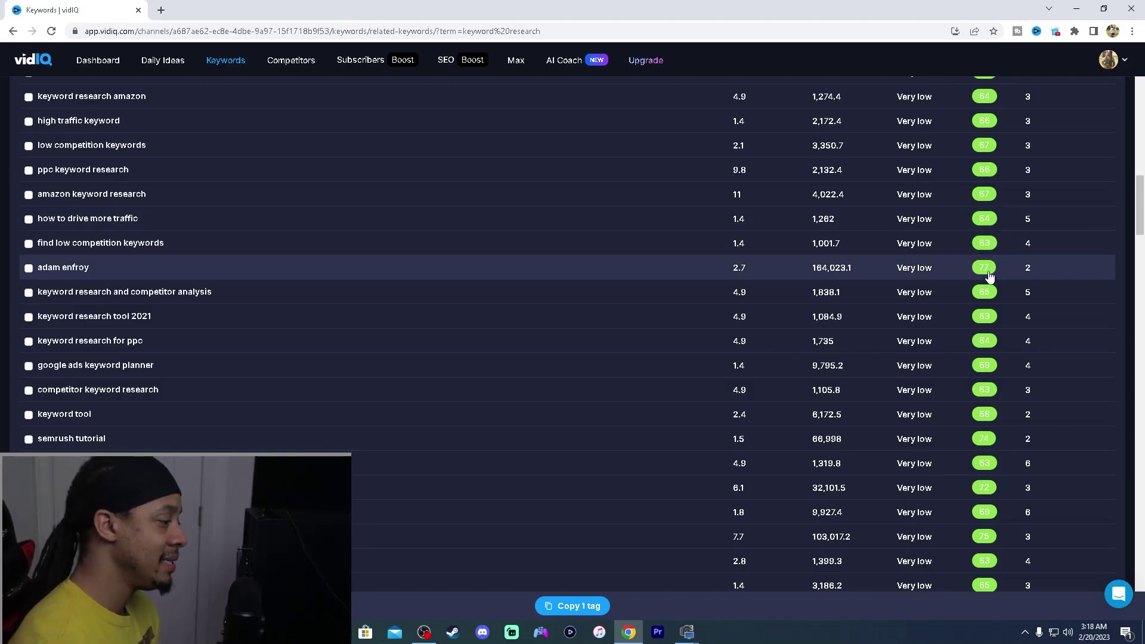
{"action": "scroll", "coordinate": [778, 314], "scroll_direction": "down", "scroll_amount": 1}
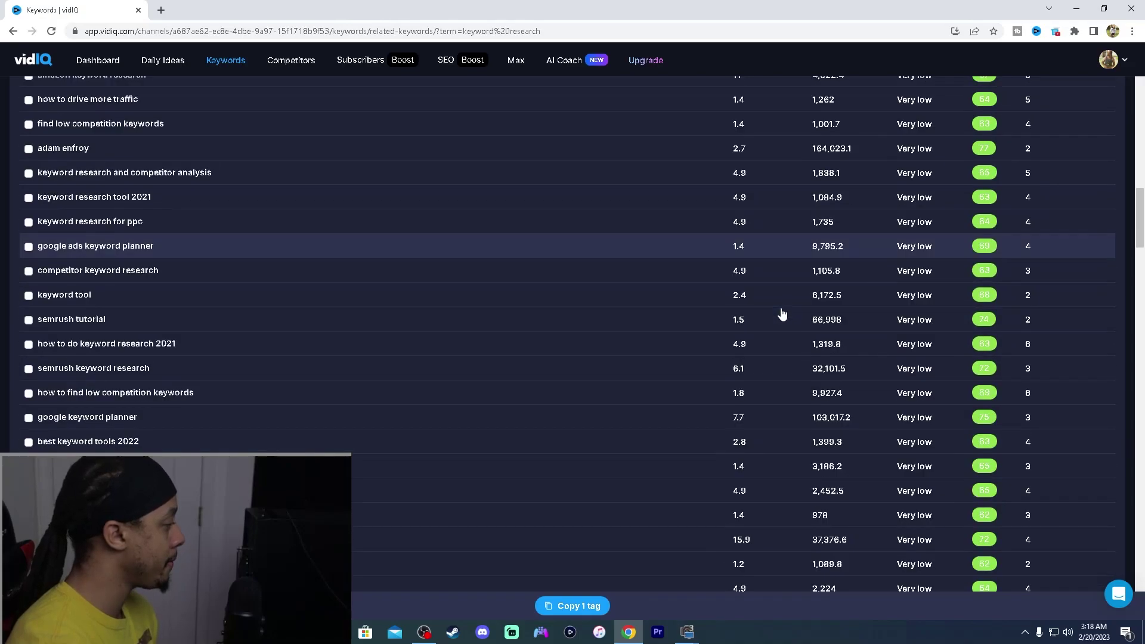
{"action": "scroll", "coordinate": [760, 331], "scroll_direction": "down", "scroll_amount": 1}
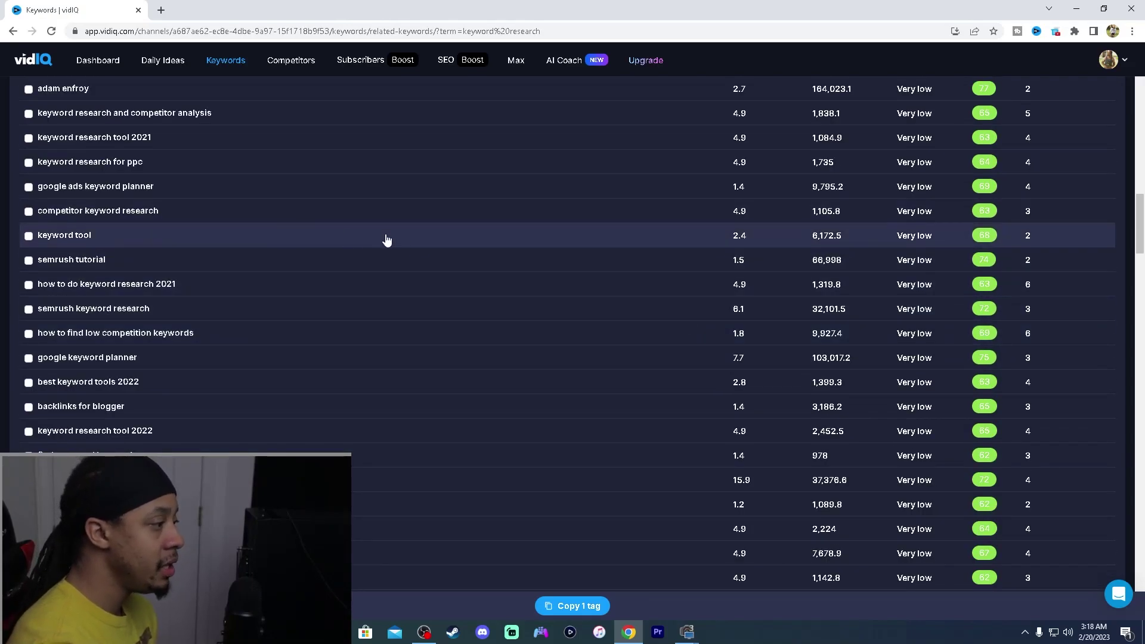